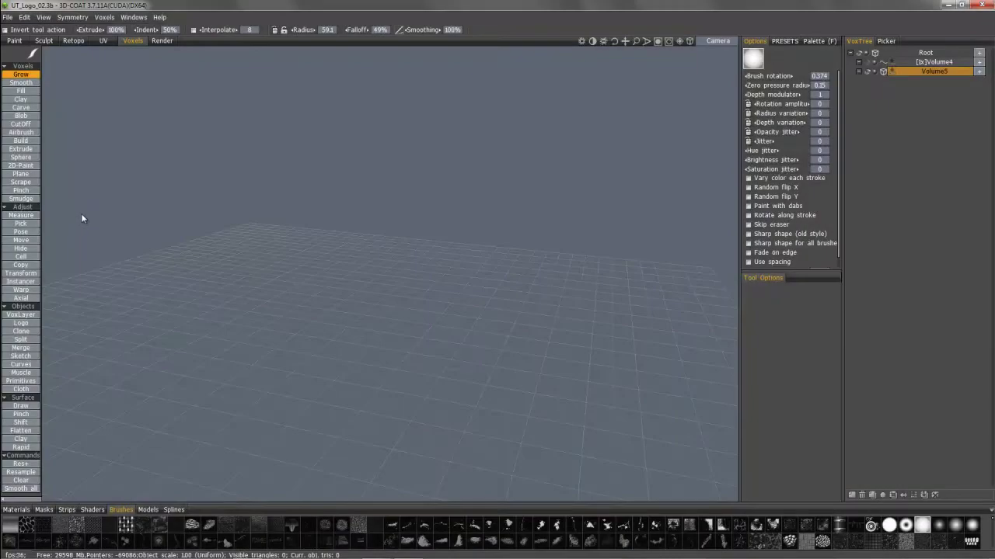
- Open the Logo tool settings and move the window up and left over the viewport
left_click(22, 323)
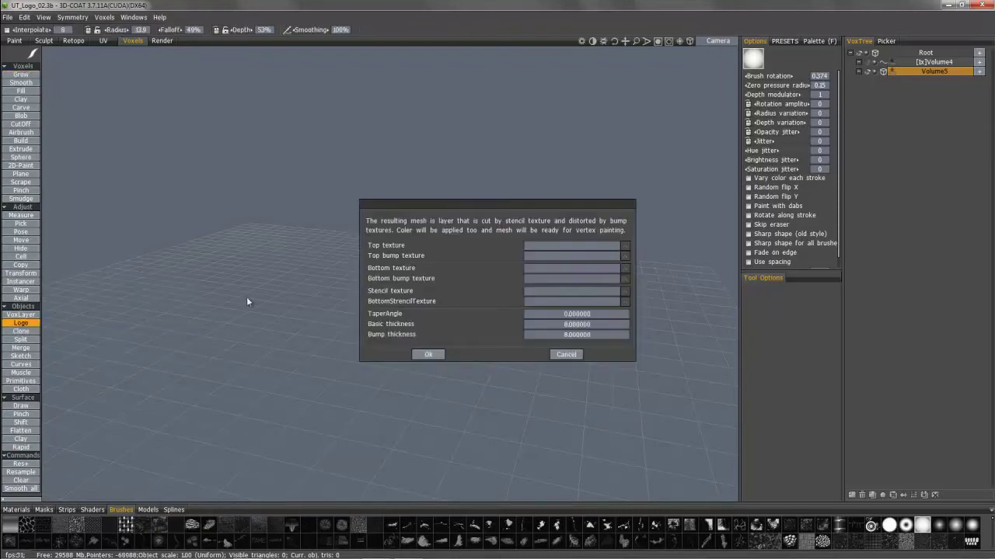
left_click_drag(471, 203, 322, 155)
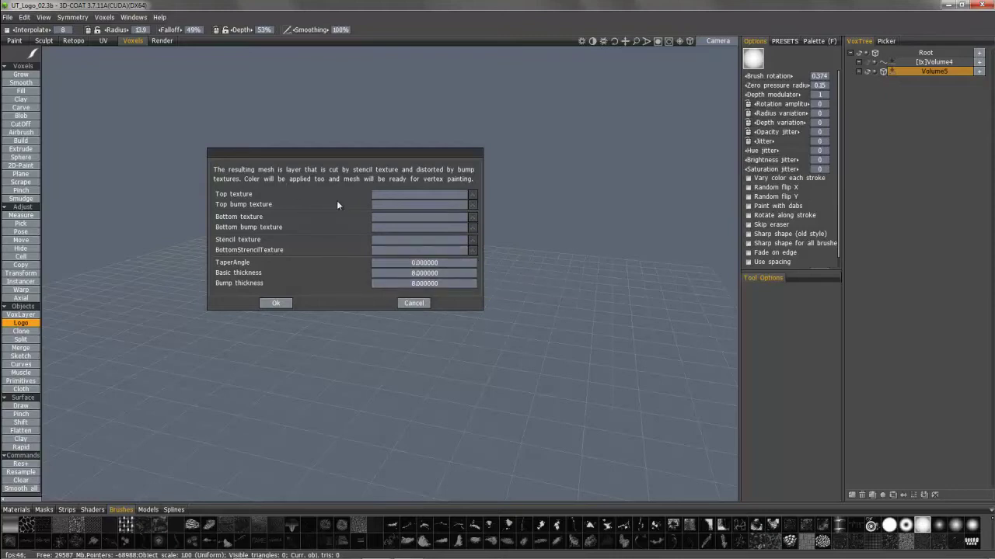
- Load UT Logo_01.png as the top texture and UT Logo_01_Bump.png as the top bump
left_click(404, 195)
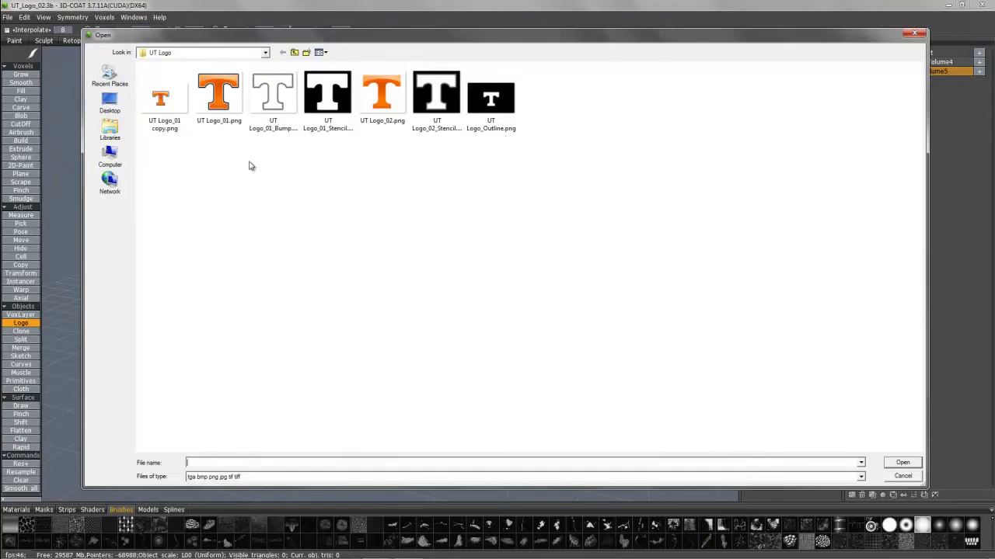
double_click(218, 93)
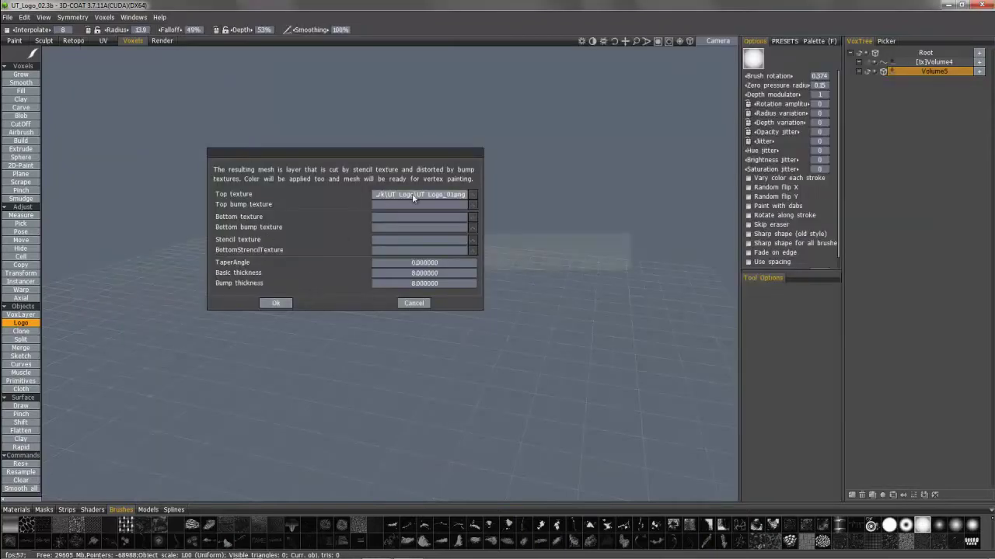
left_click(412, 204)
left_click(278, 105)
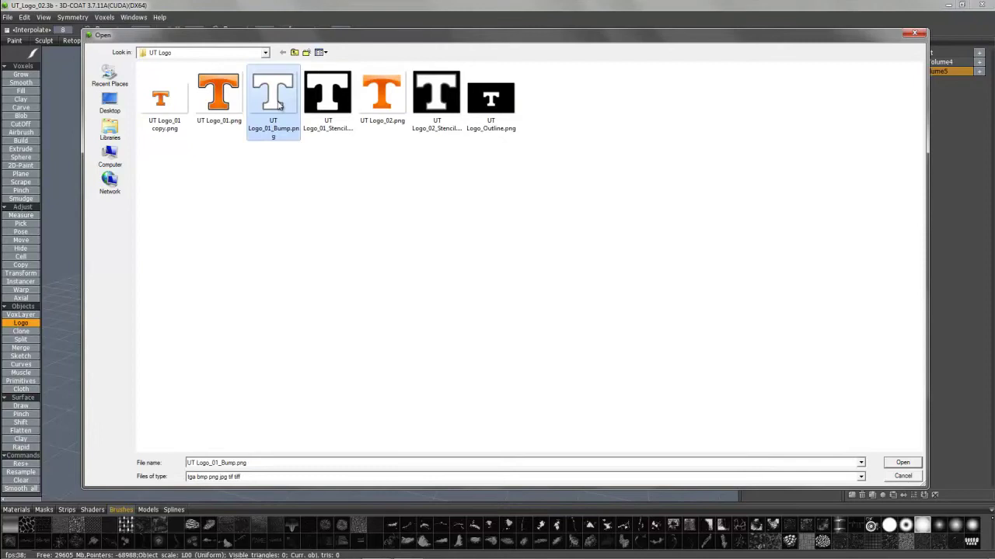
double_click(276, 106)
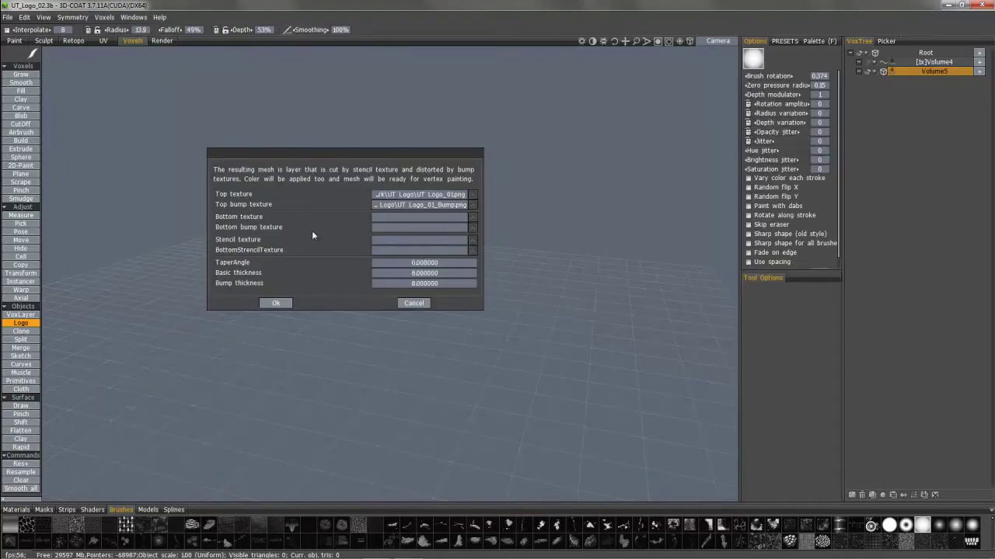
- Load UT Logo_01.png as the bottom texture and UT Logo_01_Bump.png as the bottom bump
left_click(409, 220)
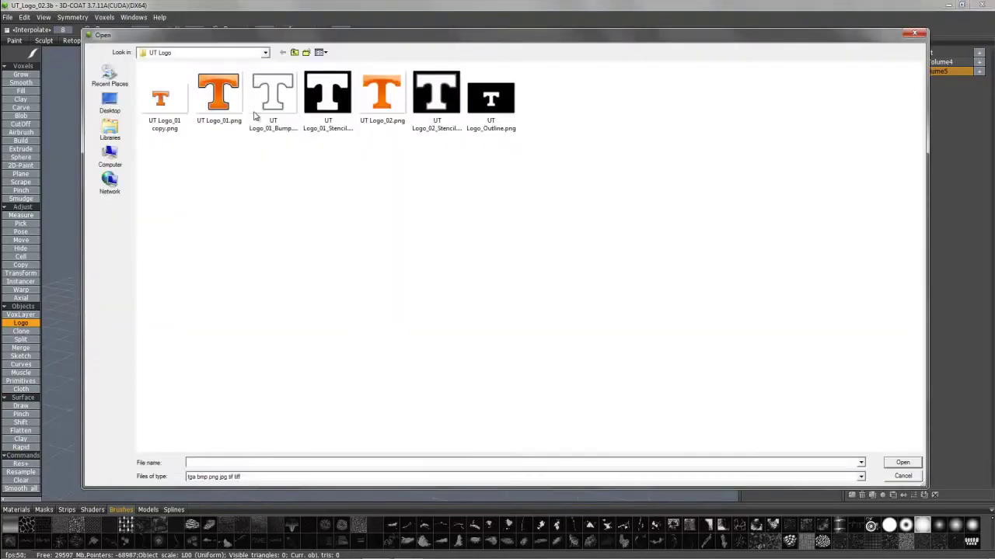
left_click(221, 97)
double_click(223, 103)
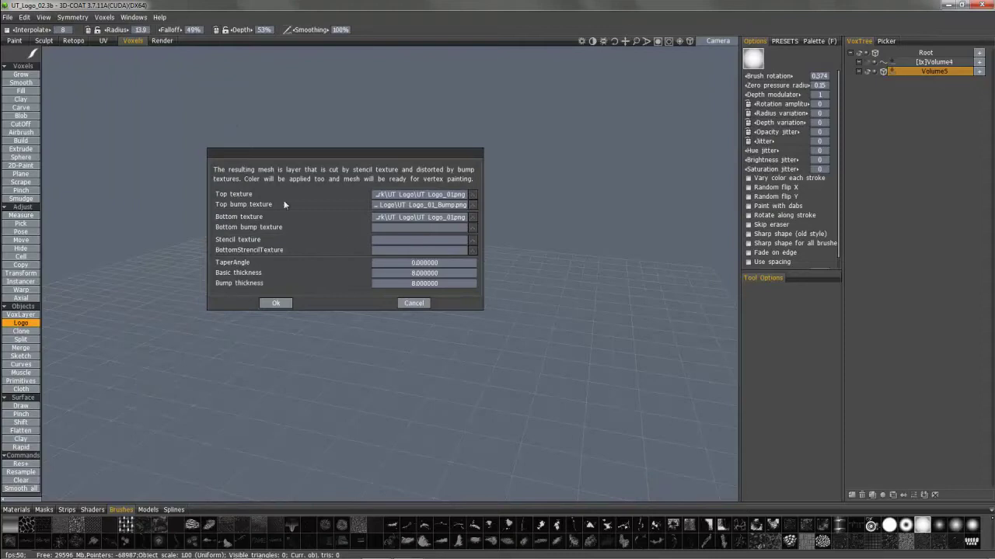
left_click(392, 230)
left_click(270, 103)
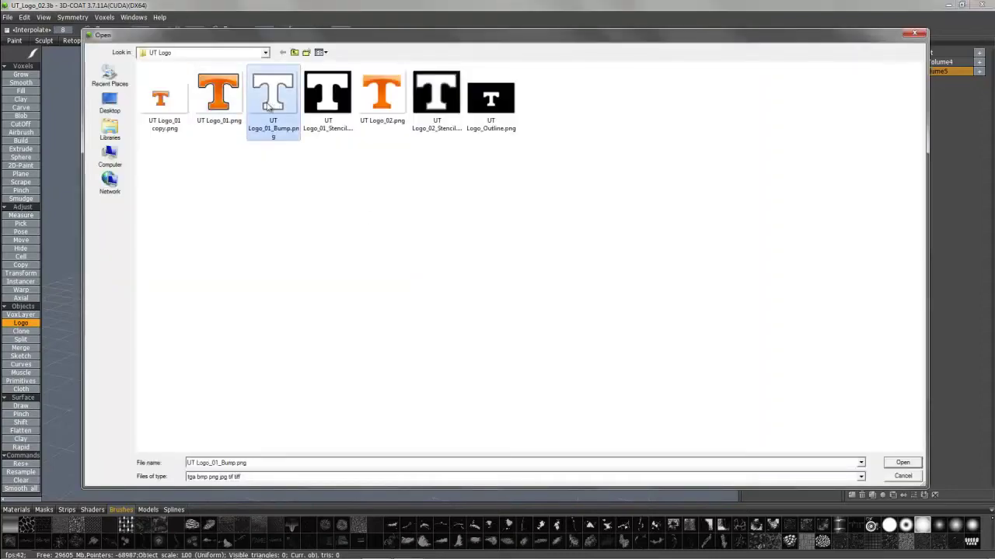
double_click(275, 105)
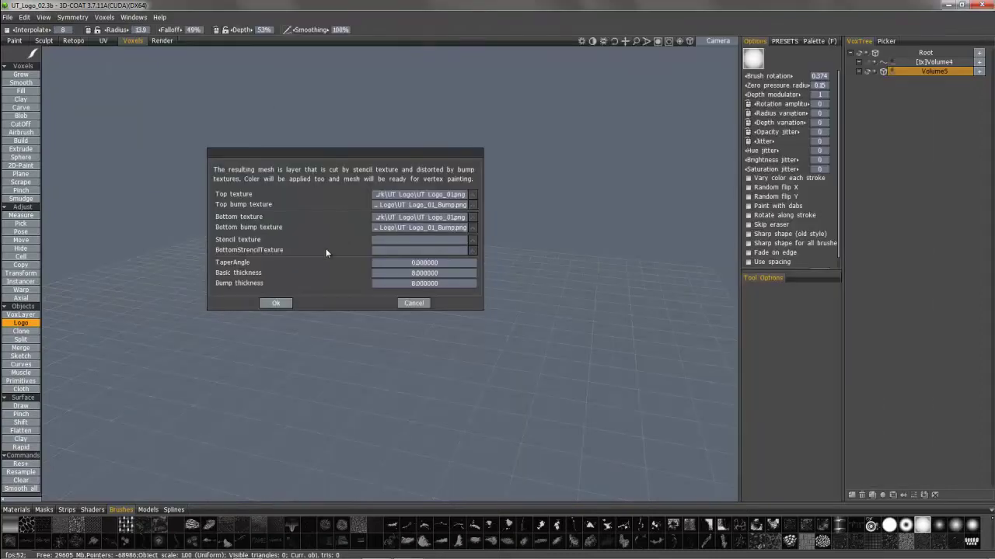
- Assign UT Logo_01_Stencil.png as both the top and bottom stencil textures
left_click(394, 240)
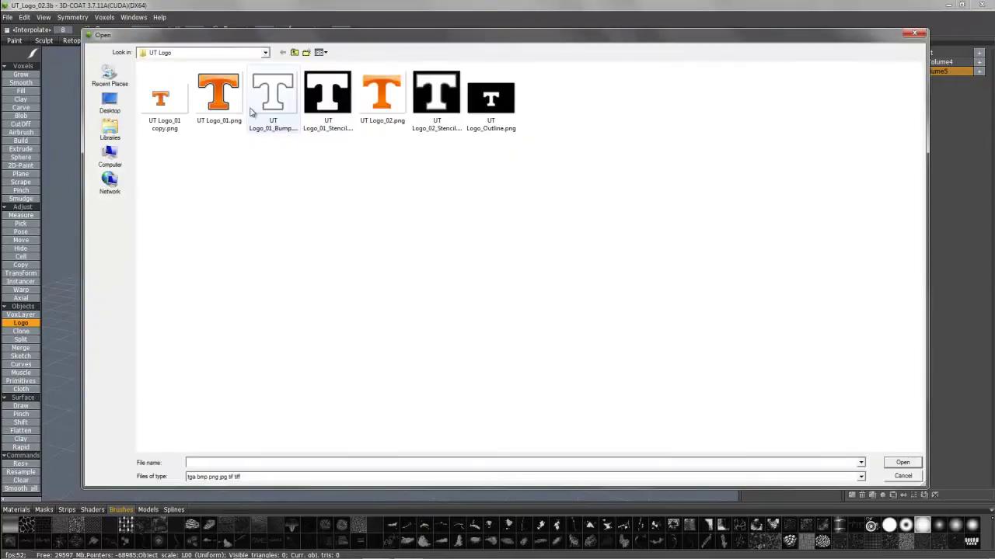
left_click(327, 101)
double_click(331, 116)
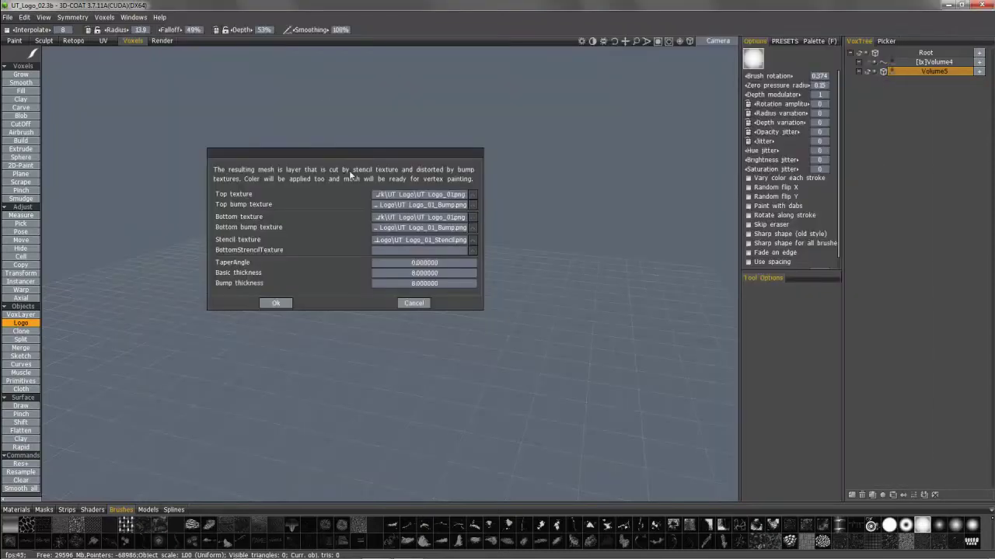
left_click(325, 249)
double_click(325, 99)
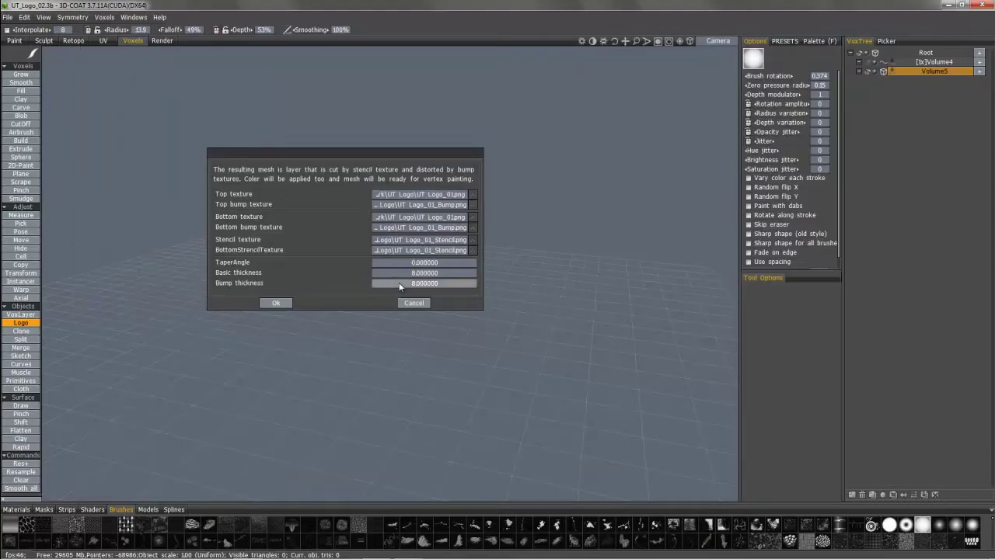
- Enter 25 for Basic thickness and 15 for Bump thickness in the Logo dialog
left_click(402, 272)
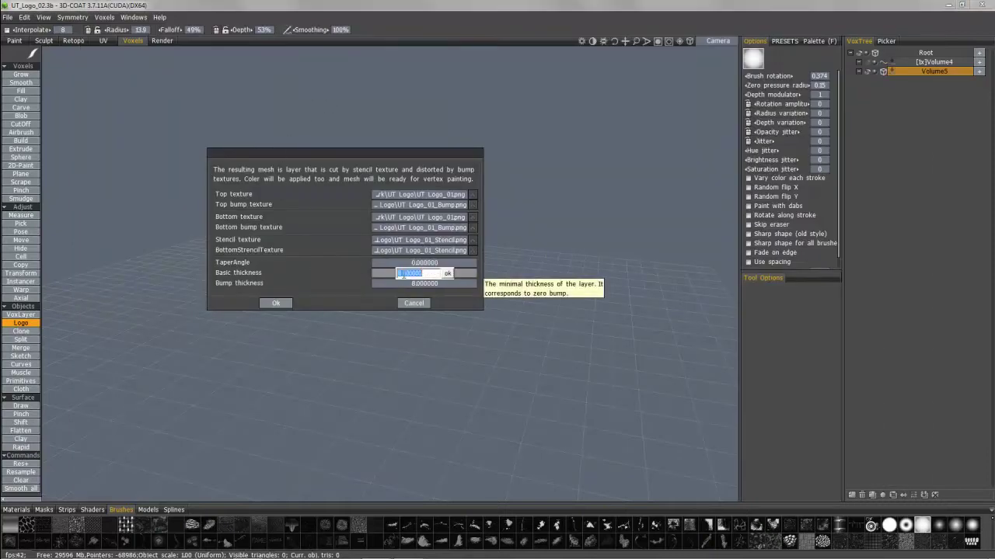
left_click(448, 274)
left_click(394, 284)
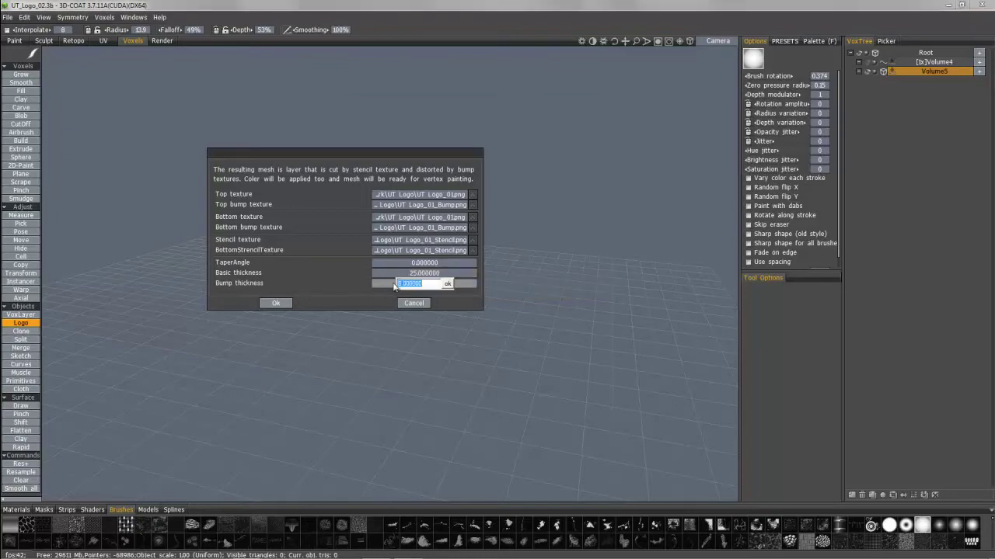
type("15")
left_click(447, 285)
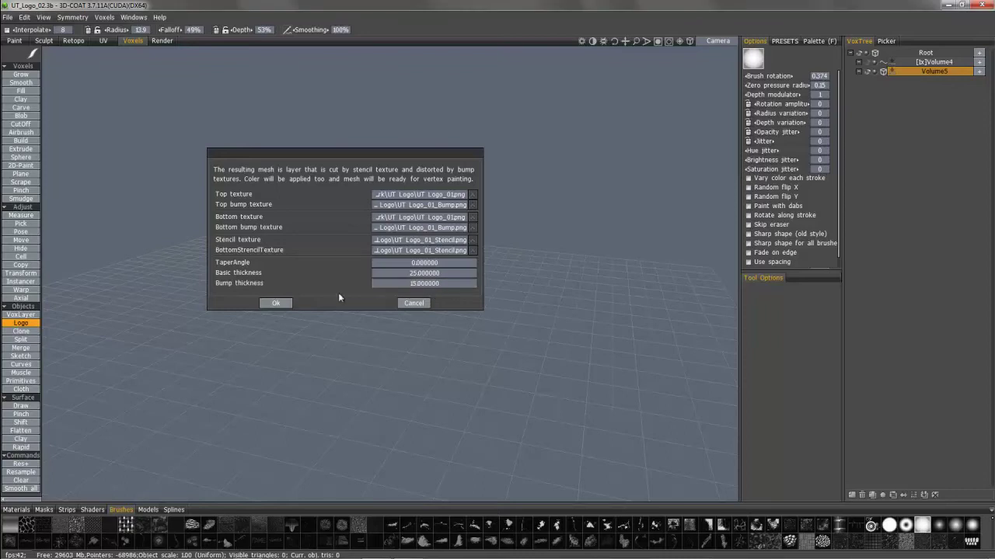
- Build the T logo mesh, rotate it 90° about X, and scale it to 5
left_click(276, 303)
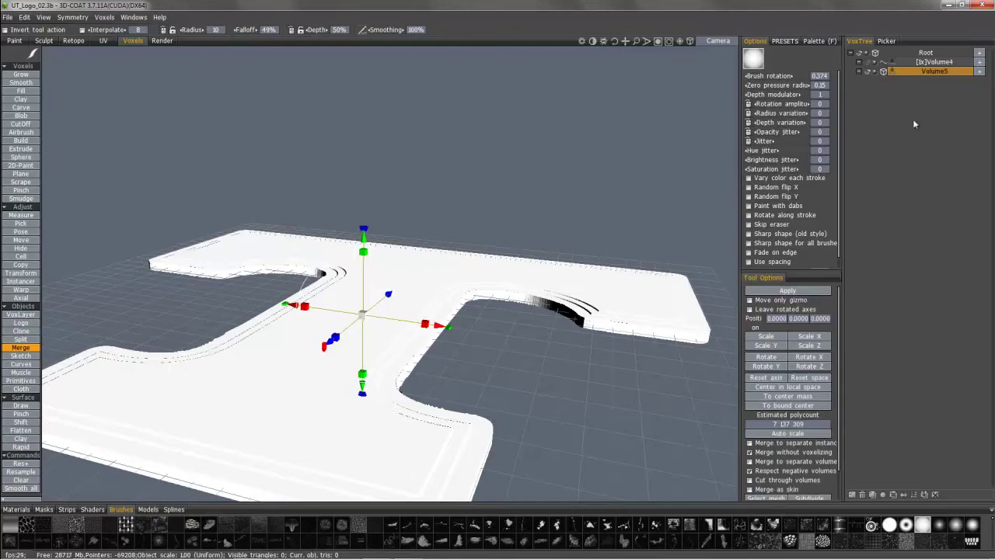
left_click(768, 367)
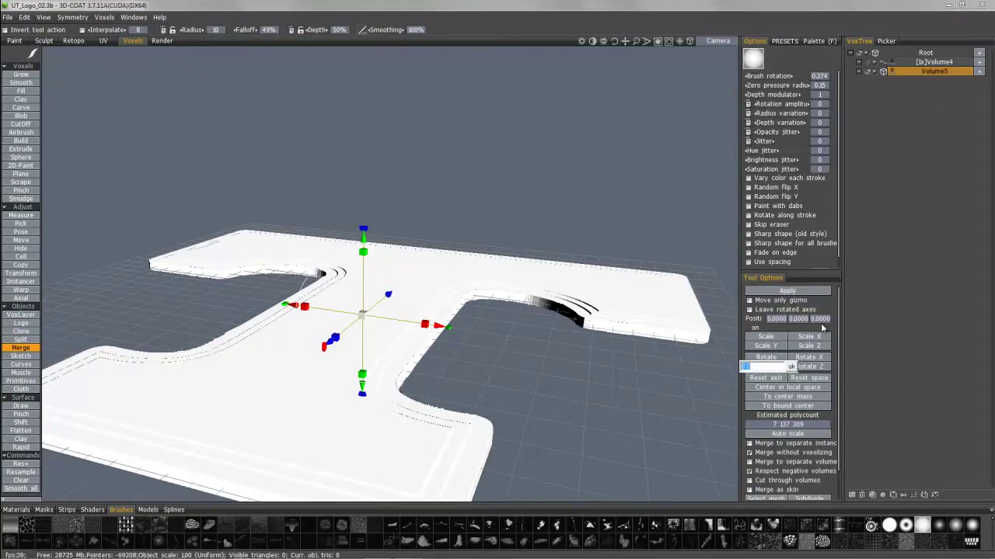
left_click(809, 357)
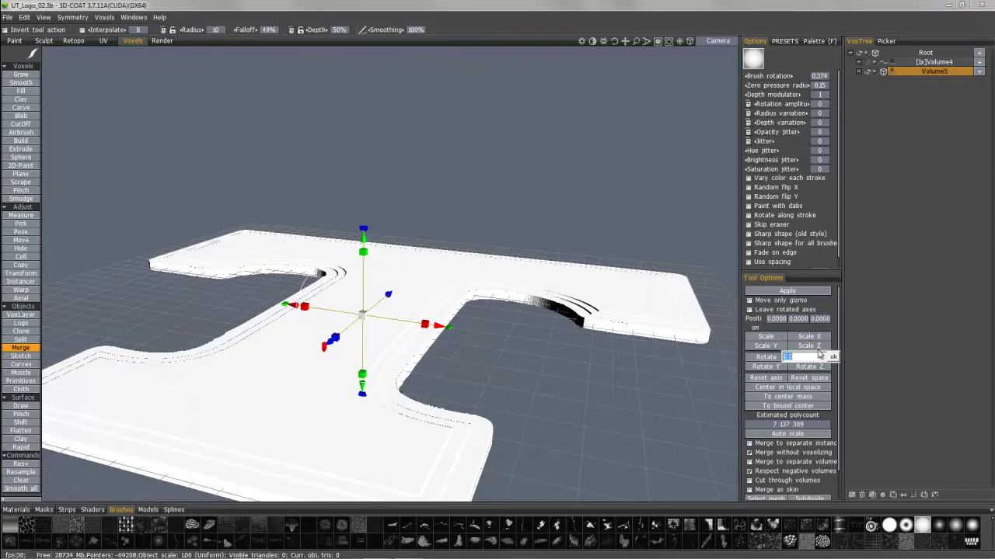
key("Return")
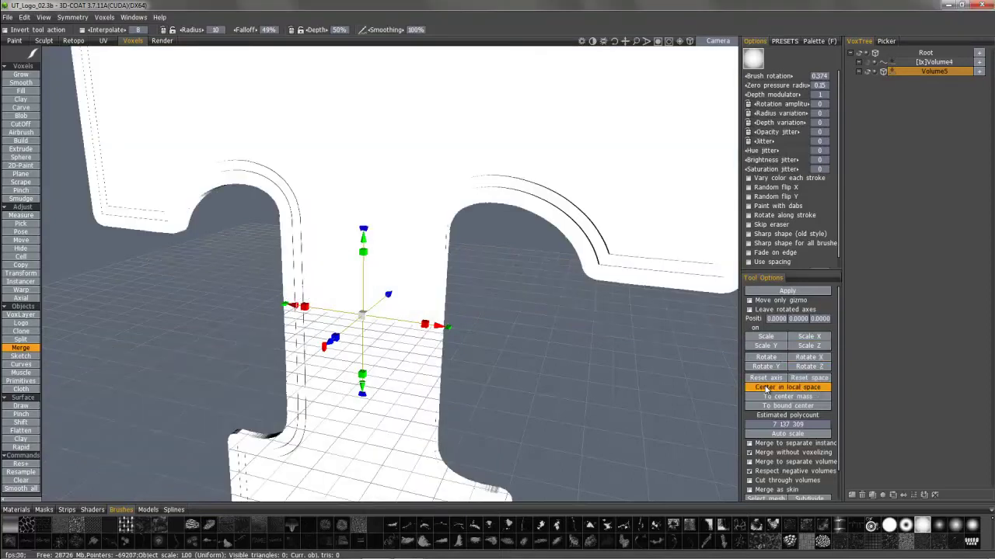
left_click(766, 335)
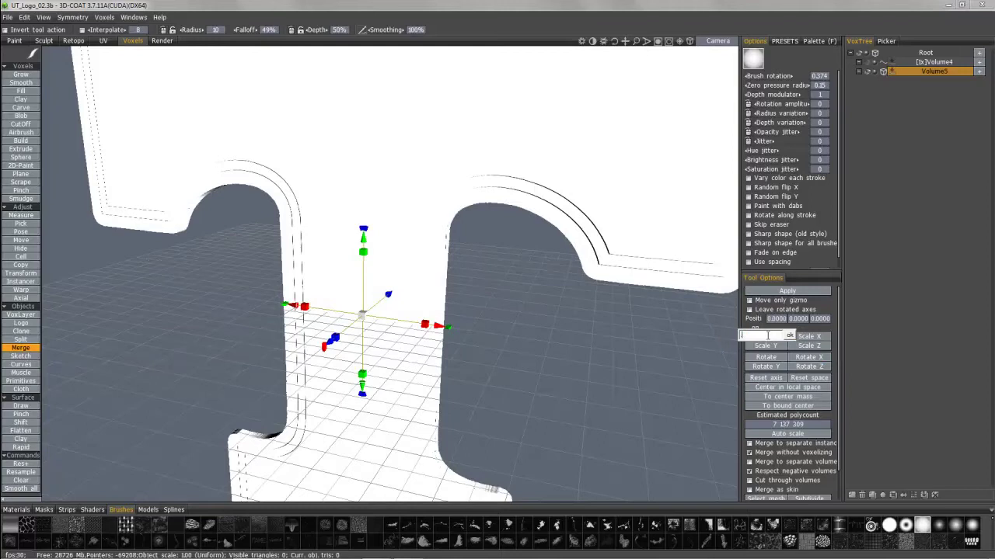
left_click(790, 336)
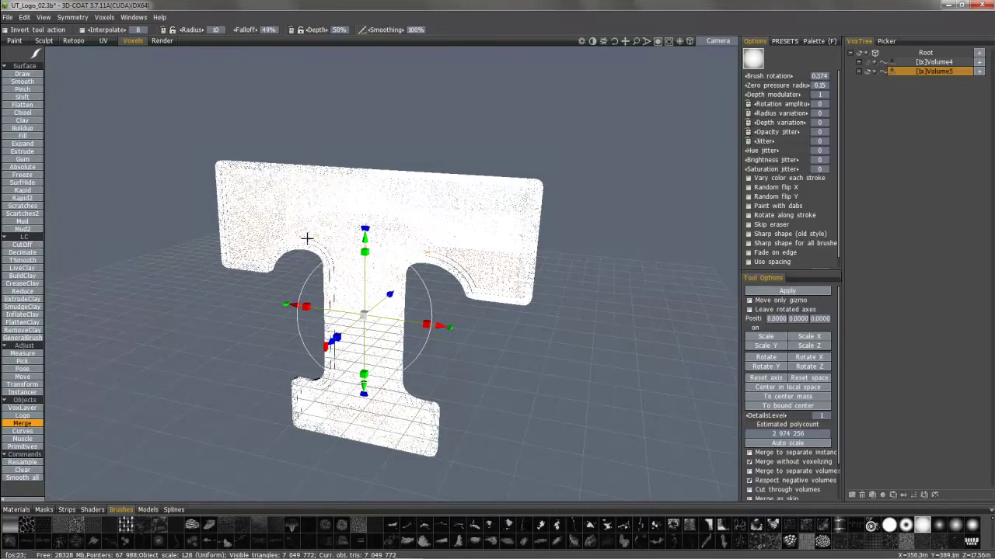
- Commit the merged T with the Draw tool, orbit to view it, and enter the Paint room
left_click(23, 75)
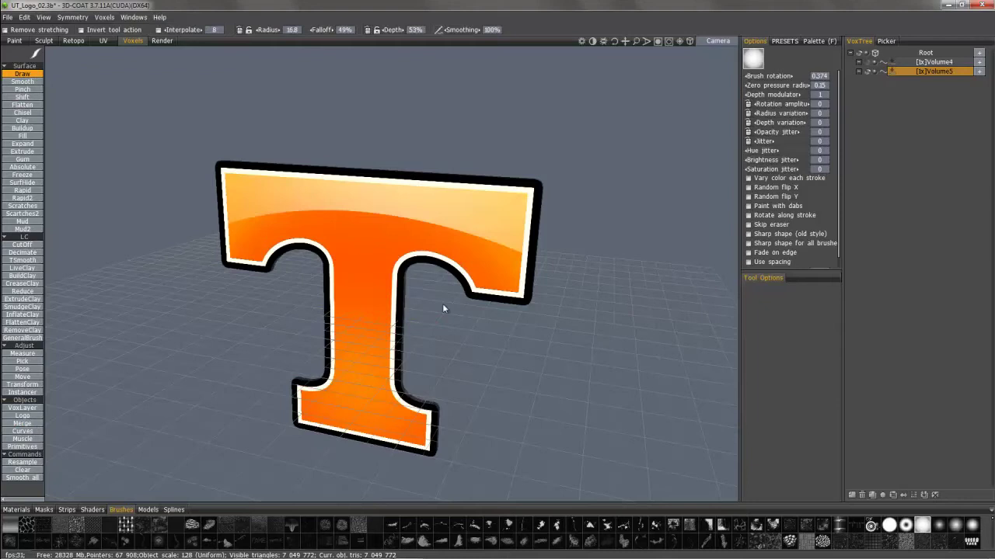
mouse_move(195, 271)
left_mouse_down()
mouse_move(264, 223)
mouse_move(327, 251)
mouse_move(280, 255)
mouse_move(285, 296)
mouse_move(231, 253)
mouse_move(310, 259)
mouse_move(223, 171)
mouse_move(93, 89)
mouse_move(372, 199)
mouse_move(421, 300)
mouse_move(523, 325)
mouse_move(419, 345)
left_mouse_up()
scroll(302, 254, "up", 3)
left_click(14, 40)
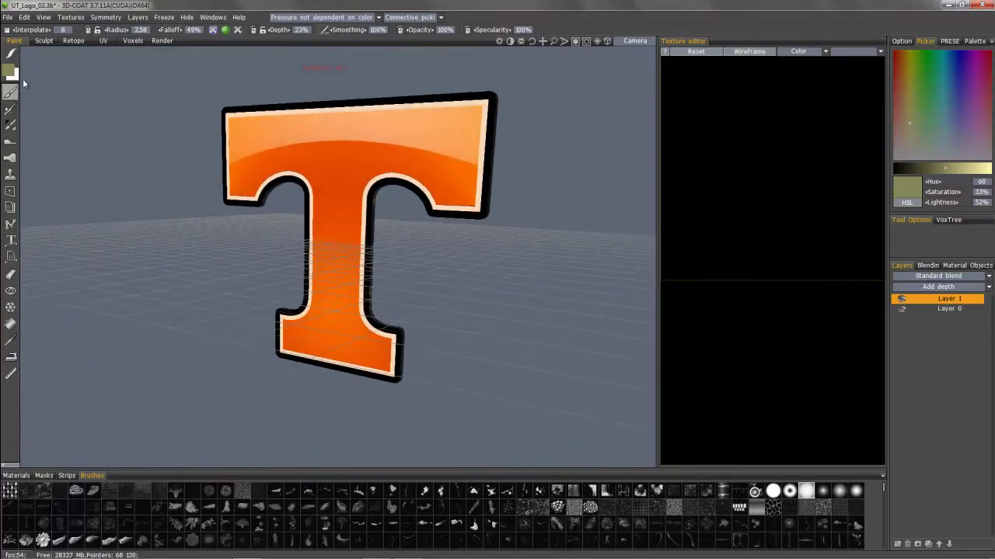
- Set the paint colour to black with Lightness 0% and use the filled-rectangle stroke
left_click_drag(946, 170, 884, 176)
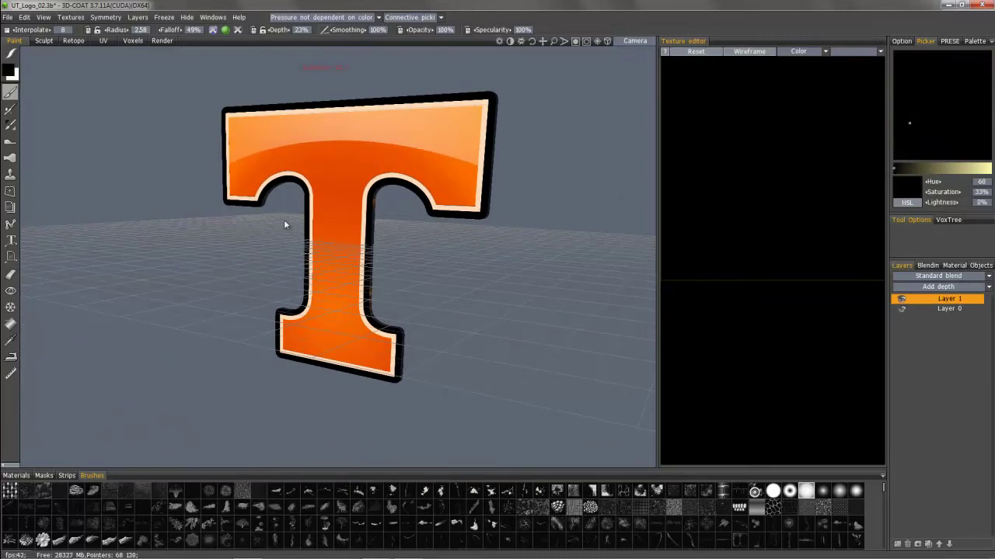
left_click(11, 54)
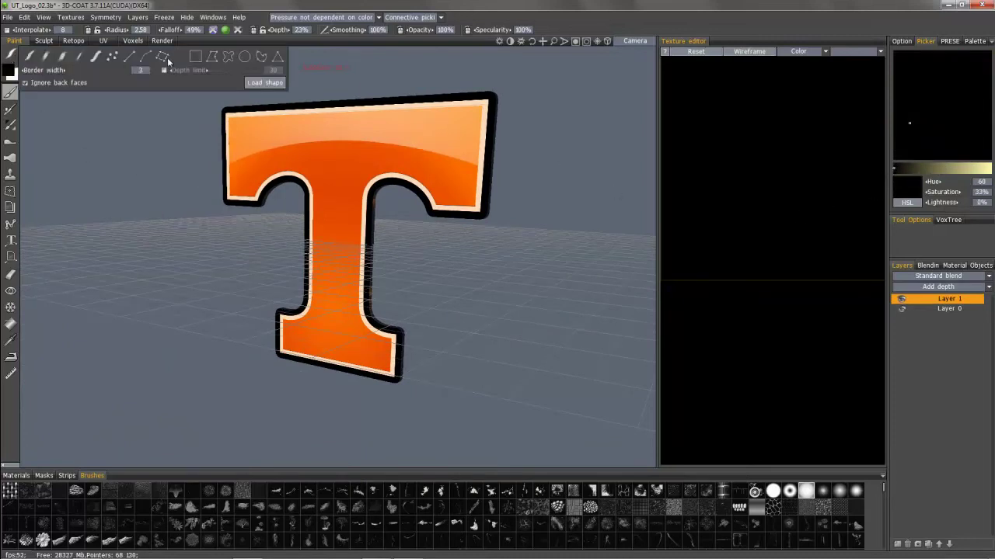
left_click(196, 57)
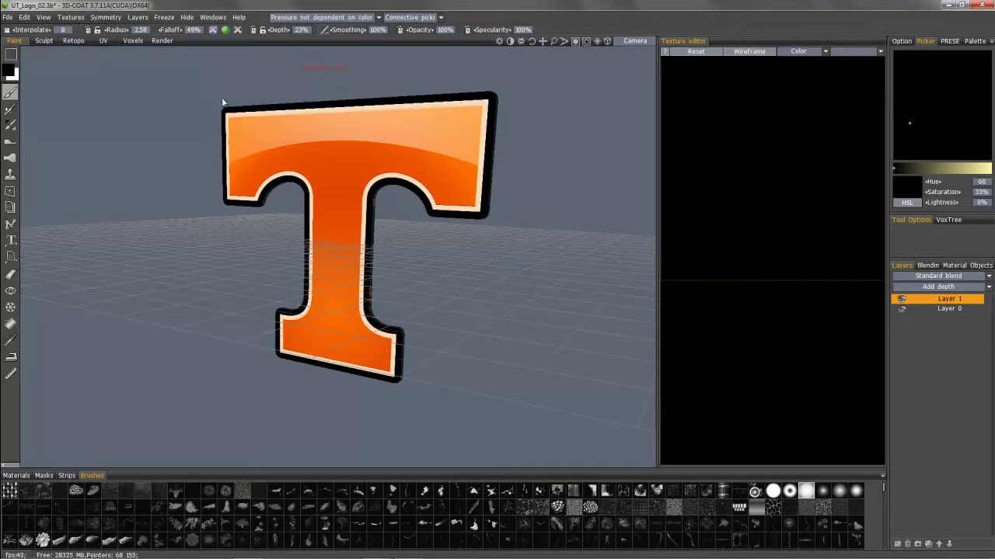
- Snap the camera to the Front view (NUM2) to face the T straight on
left_click(607, 41)
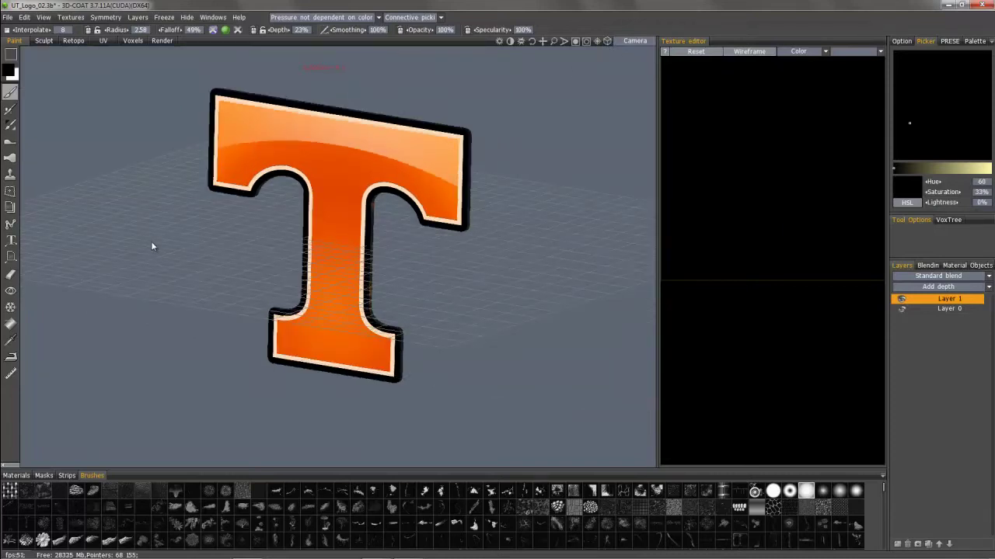
key("KP_2")
left_click(631, 41)
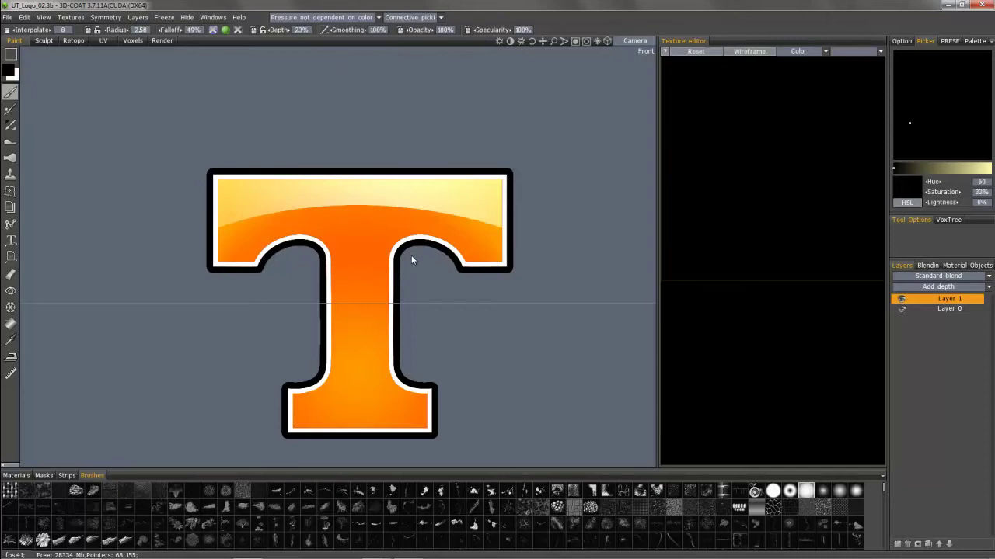
- Fill black rectangles along the T's top edge and left edge
mouse_move(39, 60)
left_click_drag(170, 149, 556, 171)
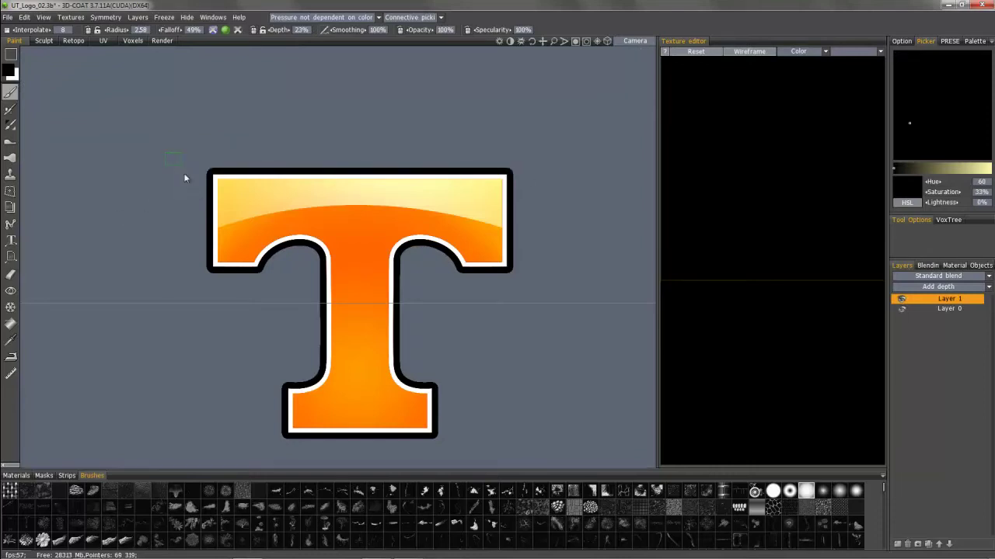
left_click_drag(207, 320, 209, 322)
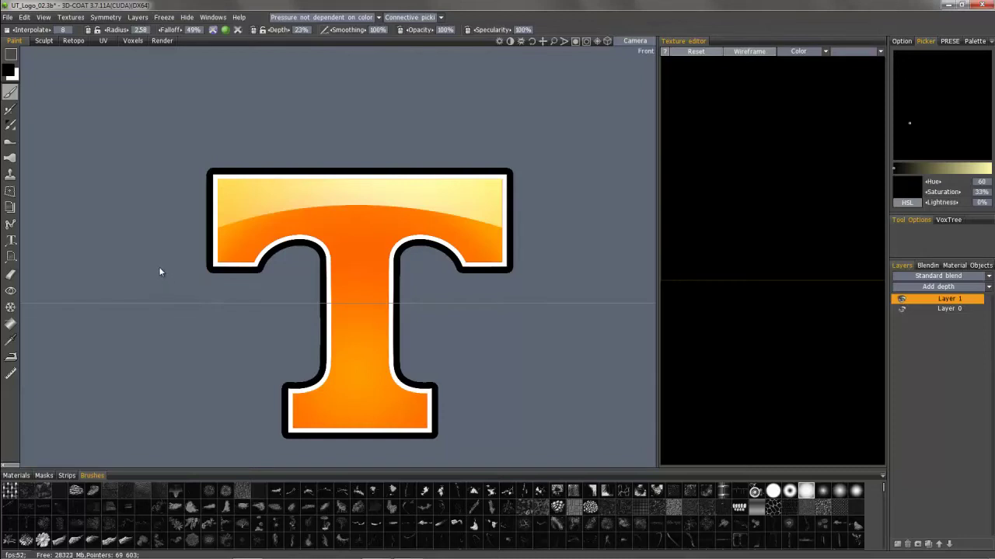
- Turn on X symmetry for left-right mirrored painting
key("s")
left_click(143, 241)
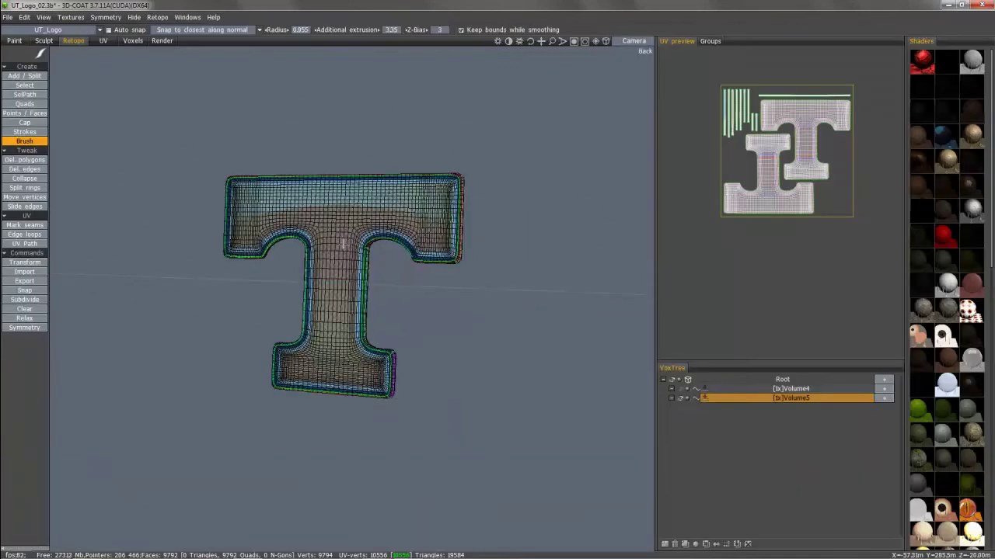
mouse_move(466, 260)
left_mouse_down()
mouse_move(357, 260)
mouse_move(400, 187)
mouse_move(328, 233)
mouse_move(408, 303)
left_mouse_up()
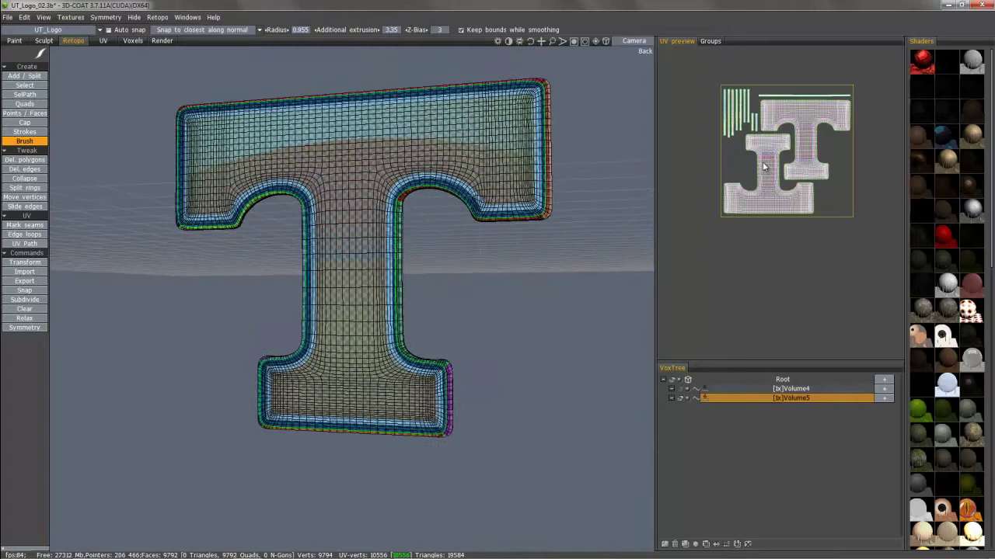
- Open the Retopo menu for the T's 9,792-quad retopology mesh
left_click(159, 17)
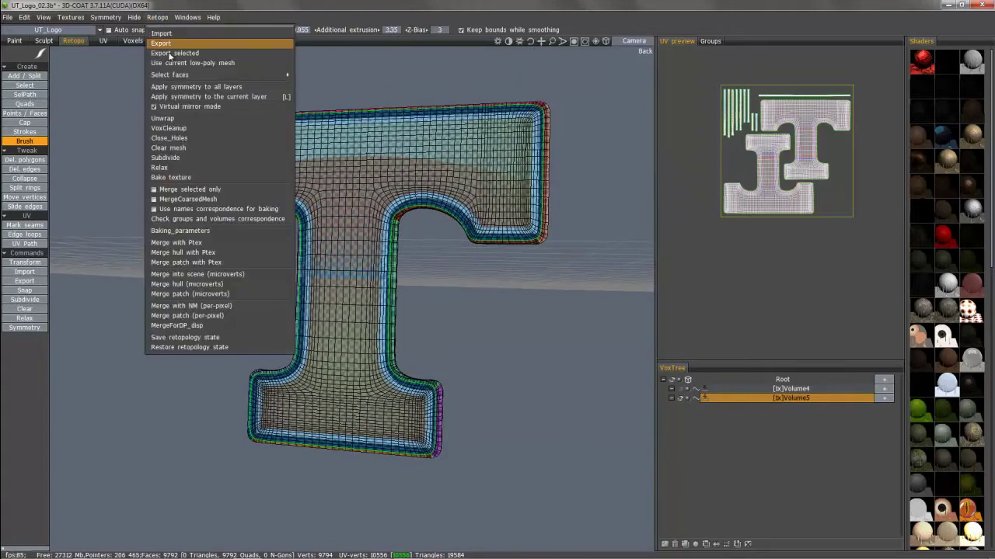
- Run Merge with NM (per-pixel) using UV-set name UT_Logo and 2048 texture width
left_click(198, 307)
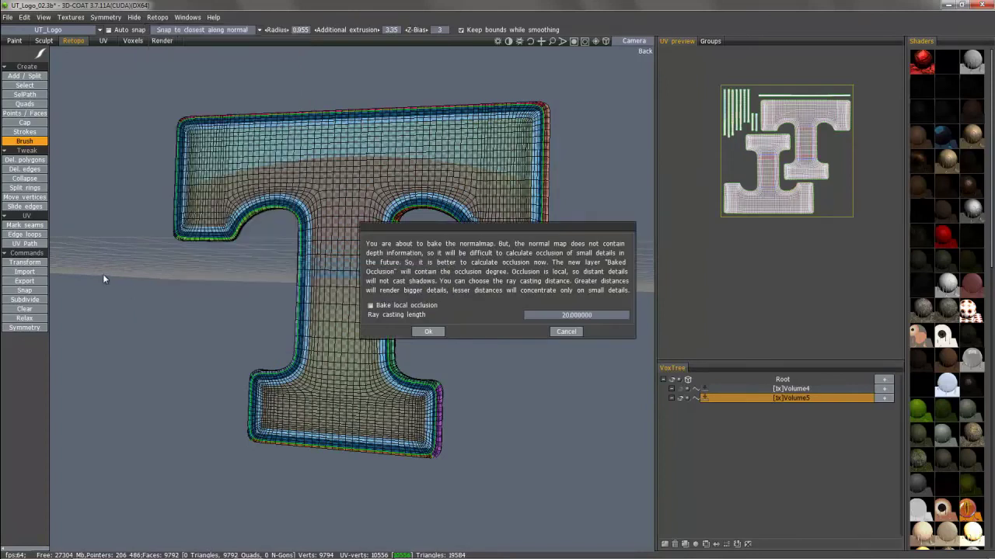
left_click(429, 331)
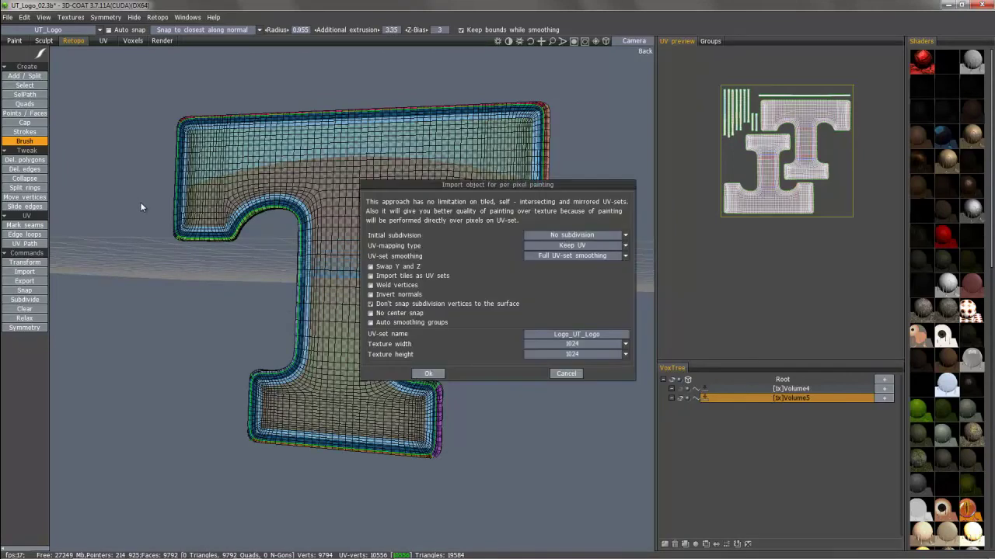
left_click(565, 335)
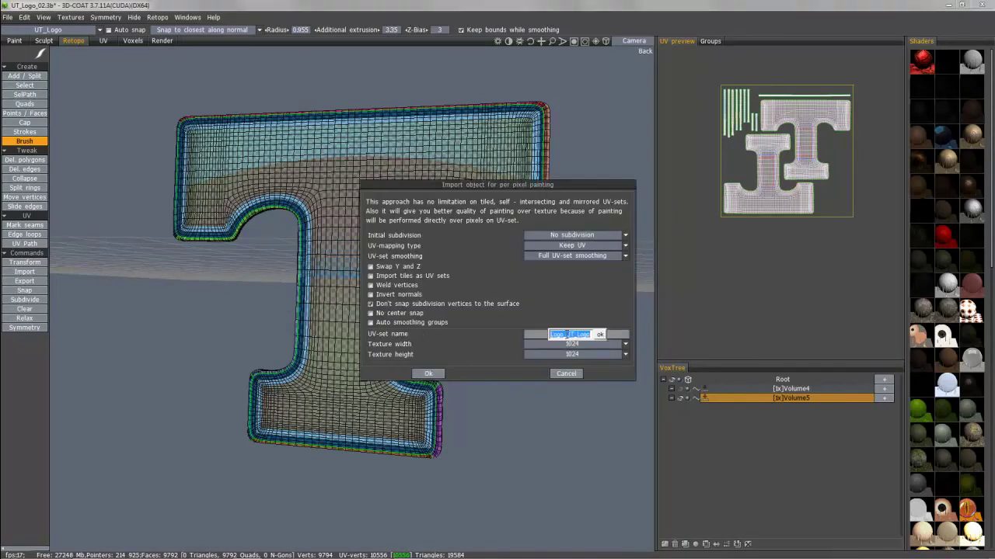
type("UT_Logo")
left_click(600, 335)
left_click(589, 345)
left_click(535, 420)
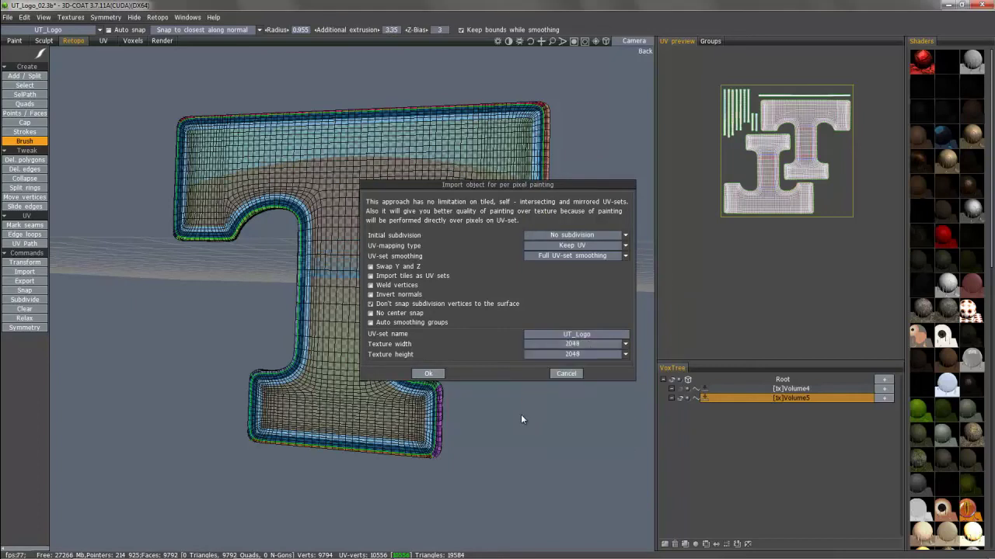
left_click(428, 373)
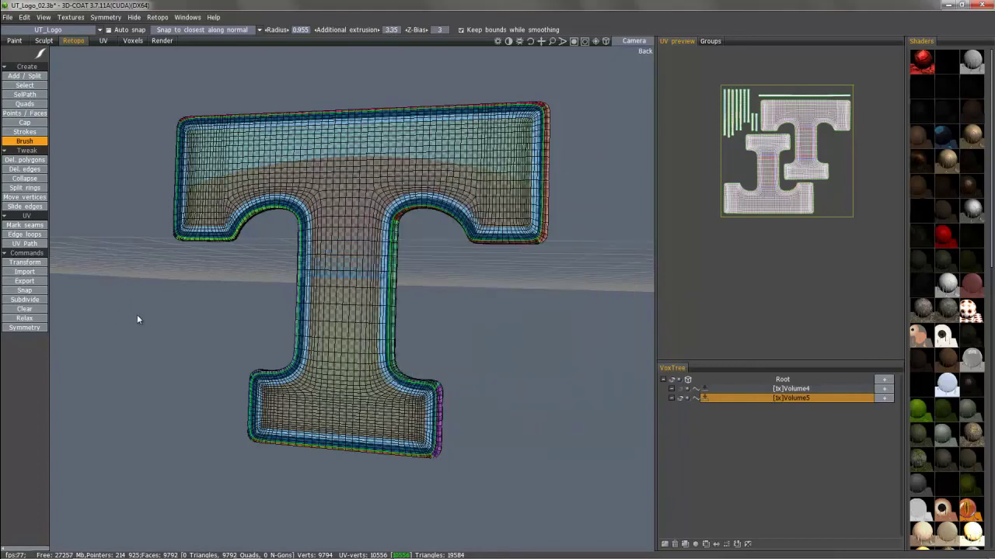